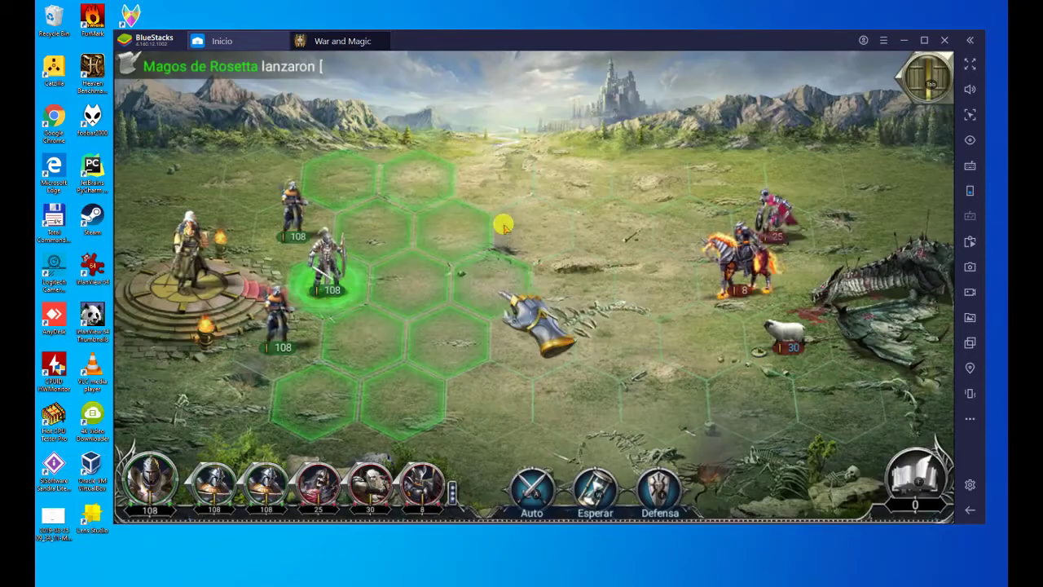
Move the active knight unit forward on the battlefield and dismiss the advisor's message about ranged units.
{"action": "left_click", "coordinate": [489, 275]}
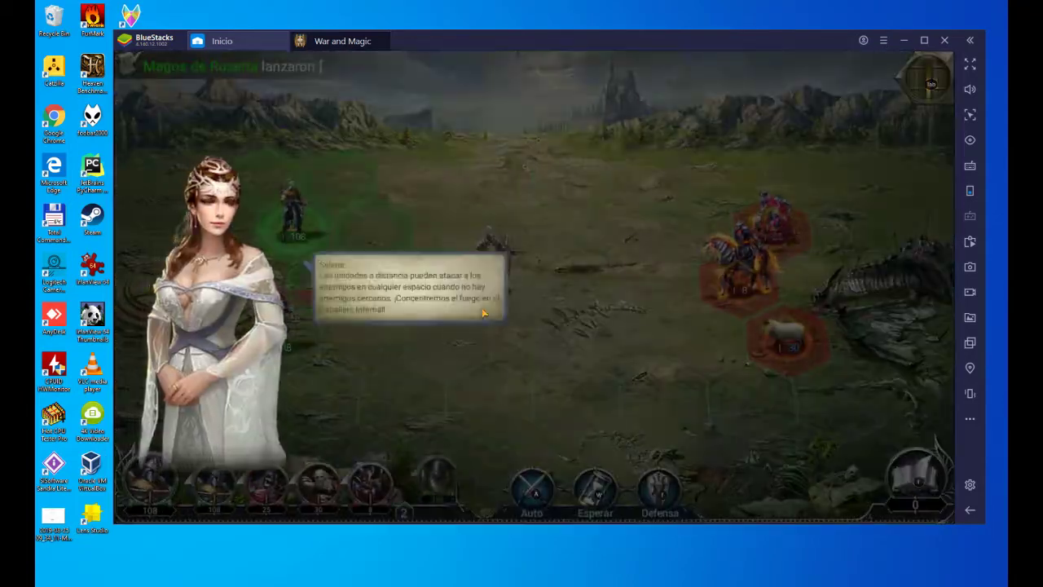
{"action": "left_click", "coordinate": [456, 249]}
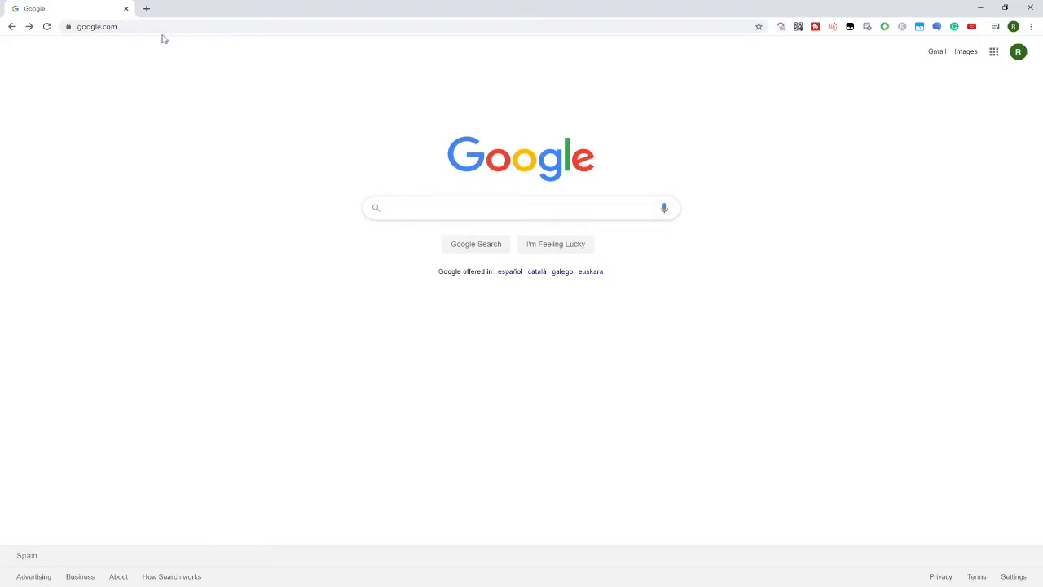
{"action": "left_click", "coordinate": [158, 29]}
{"action": "type", "text": "https://bstk.me/m48NDc7ks"}
{"action": "key", "text": "Return"}
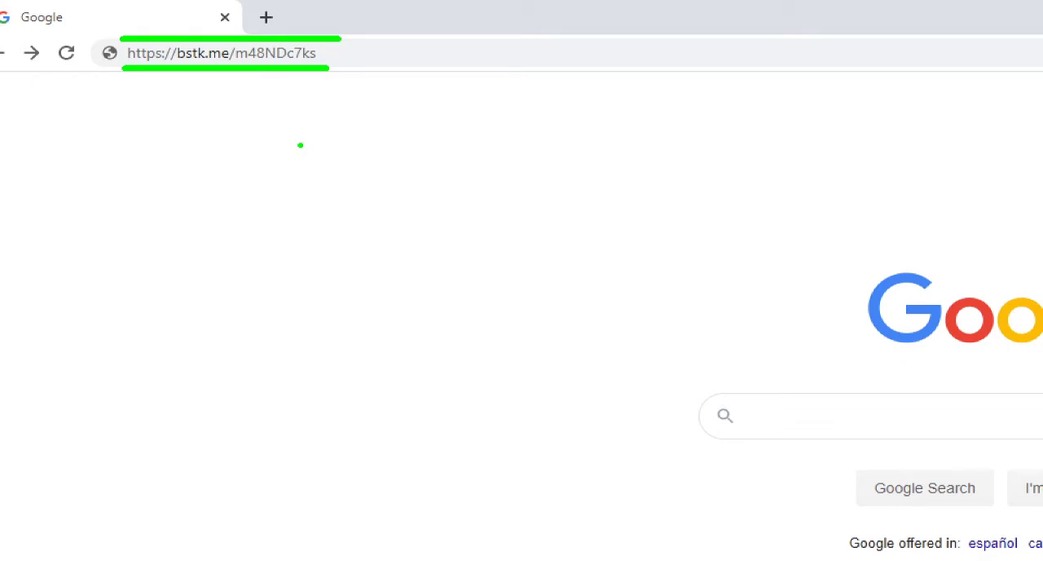
{"action": "left_click", "coordinate": [358, 51]}
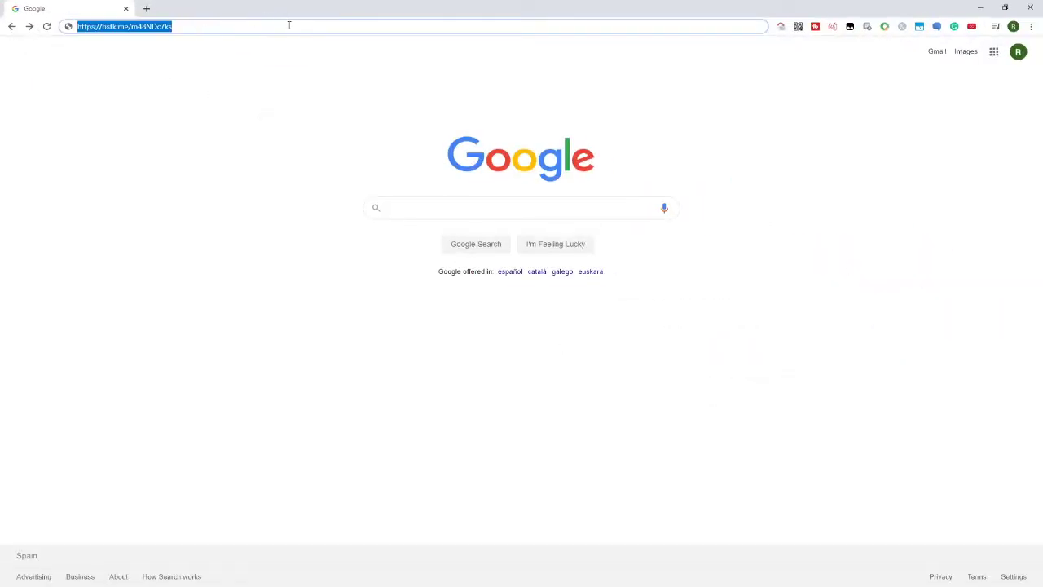
{"action": "key", "text": "Return"}
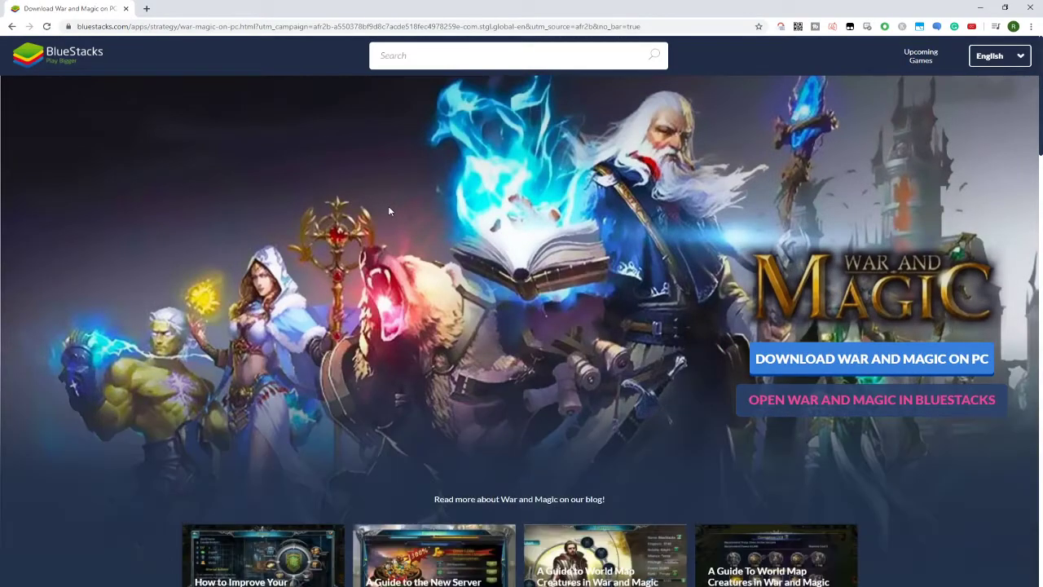
Look through the War and Magic page, including the powerups and the instructions for playing on PC.
{"action": "scroll", "coordinate": [388, 211], "scroll_direction": "down", "scroll_amount": 1}
{"action": "scroll", "coordinate": [389, 210], "scroll_direction": "up", "scroll_amount": 1}
{"action": "scroll", "coordinate": [188, 223], "scroll_direction": "down", "scroll_amount": 5}
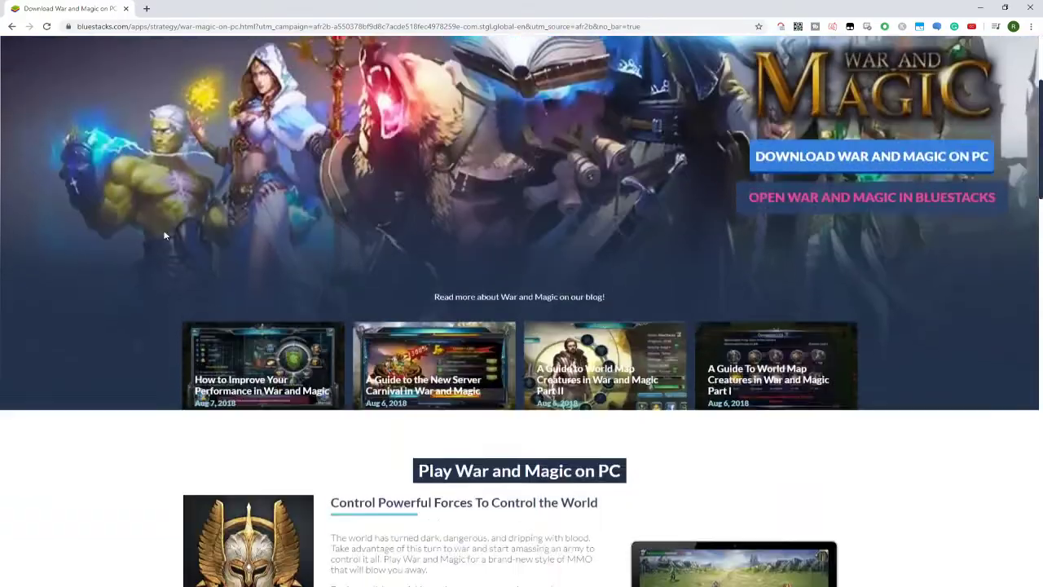
{"action": "scroll", "coordinate": [175, 227], "scroll_direction": "down", "scroll_amount": 10}
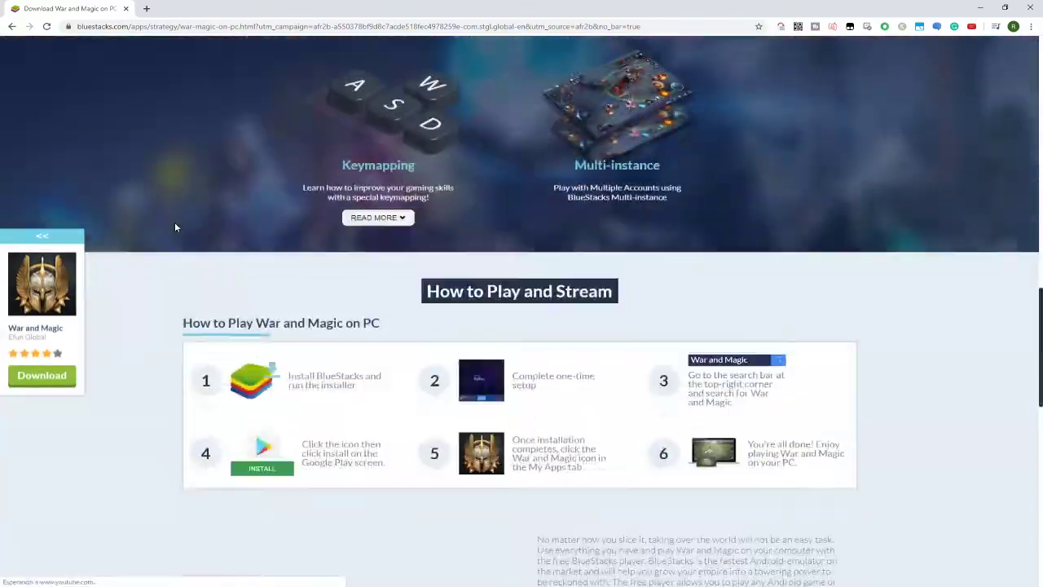
{"action": "scroll", "coordinate": [174, 227], "scroll_direction": "down", "scroll_amount": 7}
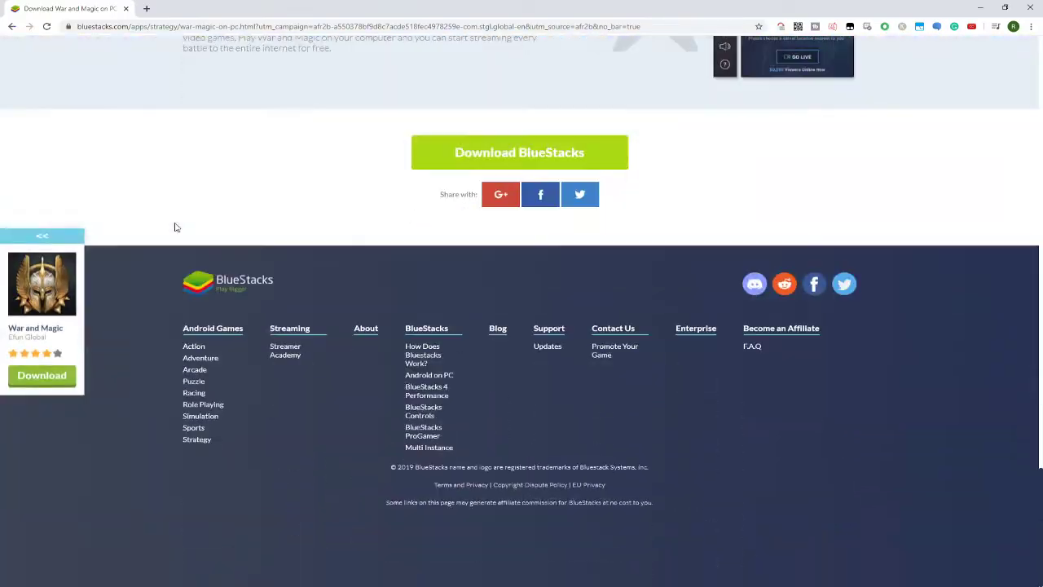
{"action": "scroll", "coordinate": [175, 227], "scroll_direction": "up", "scroll_amount": 3}
{"action": "scroll", "coordinate": [174, 228], "scroll_direction": "up", "scroll_amount": 10}
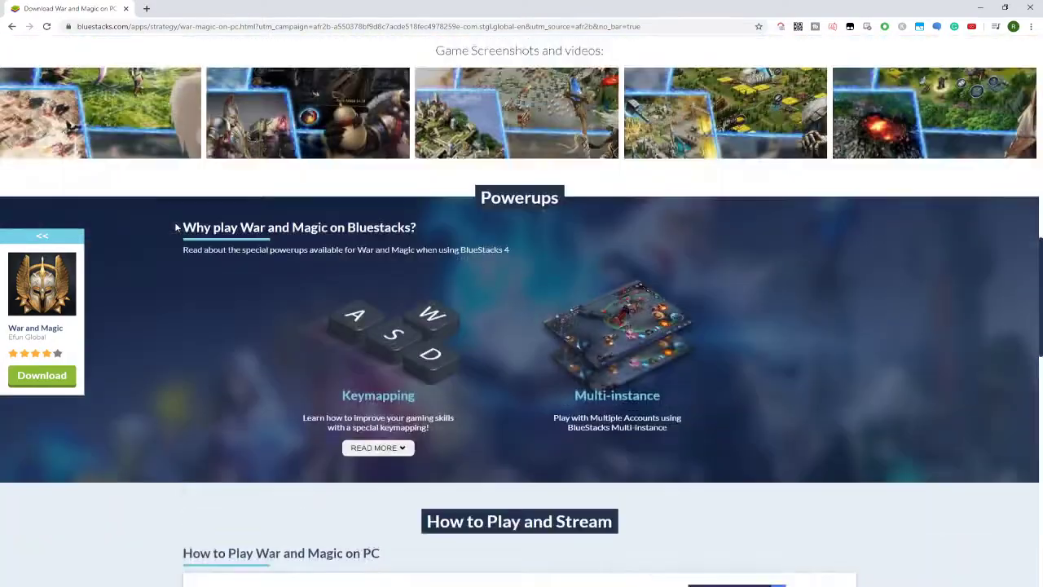
{"action": "scroll", "coordinate": [174, 227], "scroll_direction": "up", "scroll_amount": 10}
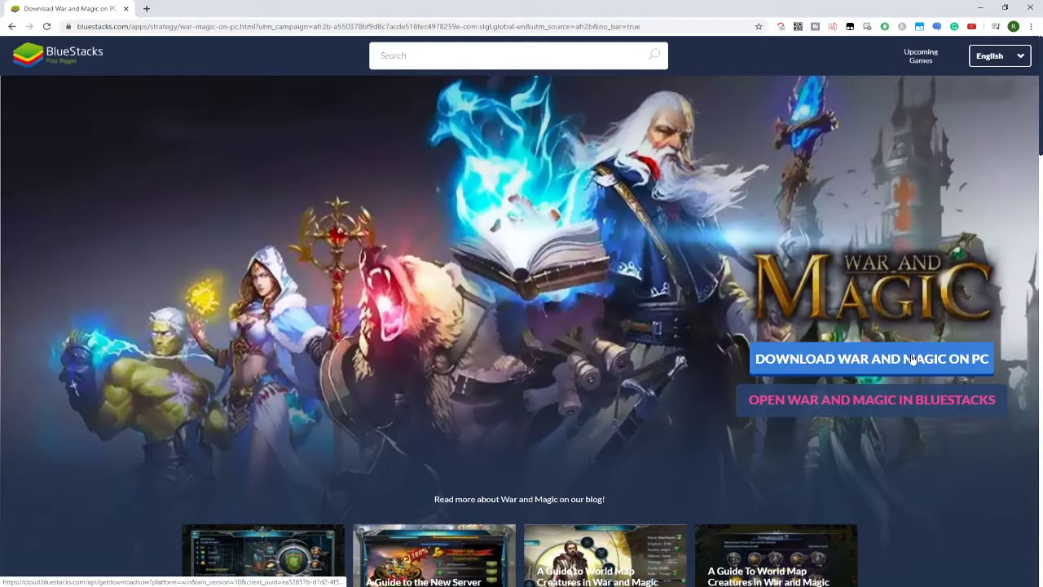
Download War and Magic for PC and install it with BlueStacks, keeping the default data path.
{"action": "left_click", "coordinate": [522, 371]}
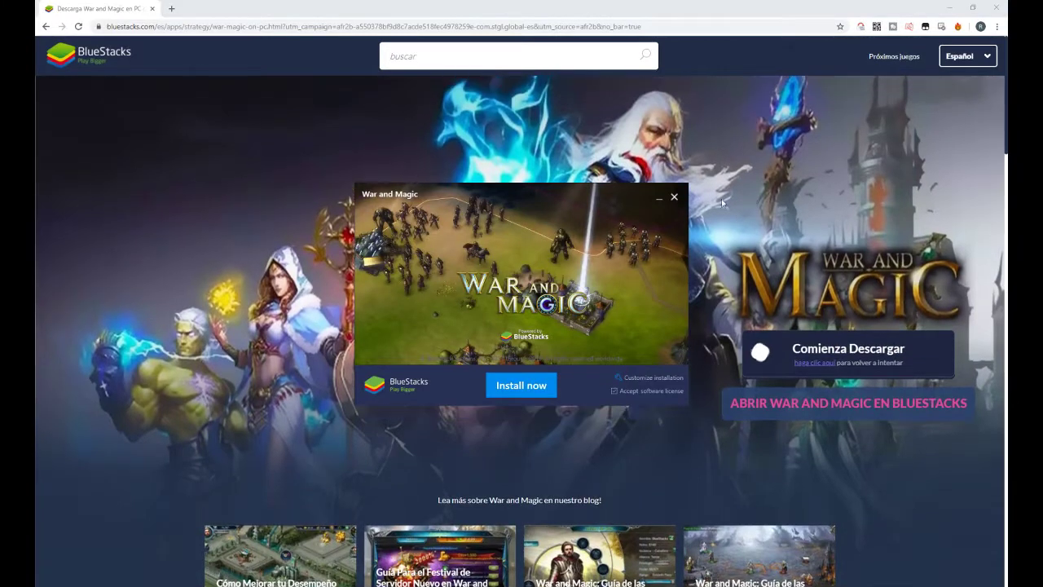
{"action": "left_click", "coordinate": [948, 10]}
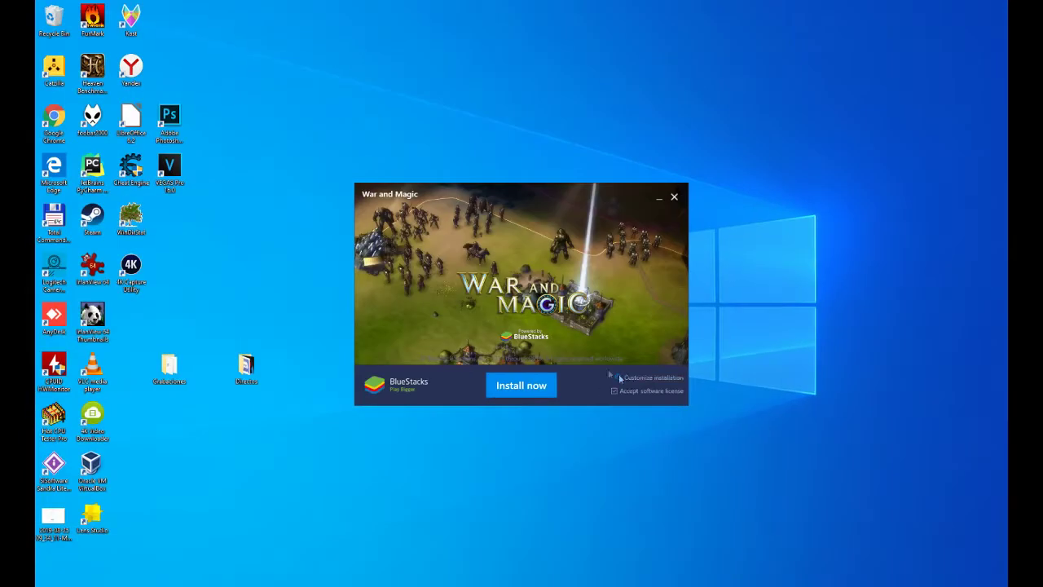
{"action": "left_click", "coordinate": [679, 383]}
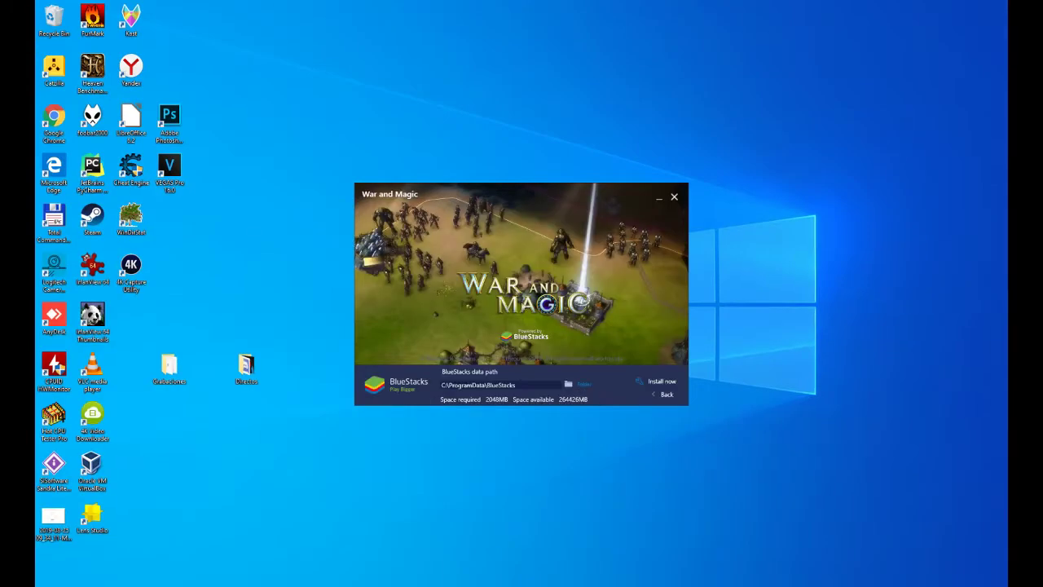
{"action": "left_click", "coordinate": [666, 397]}
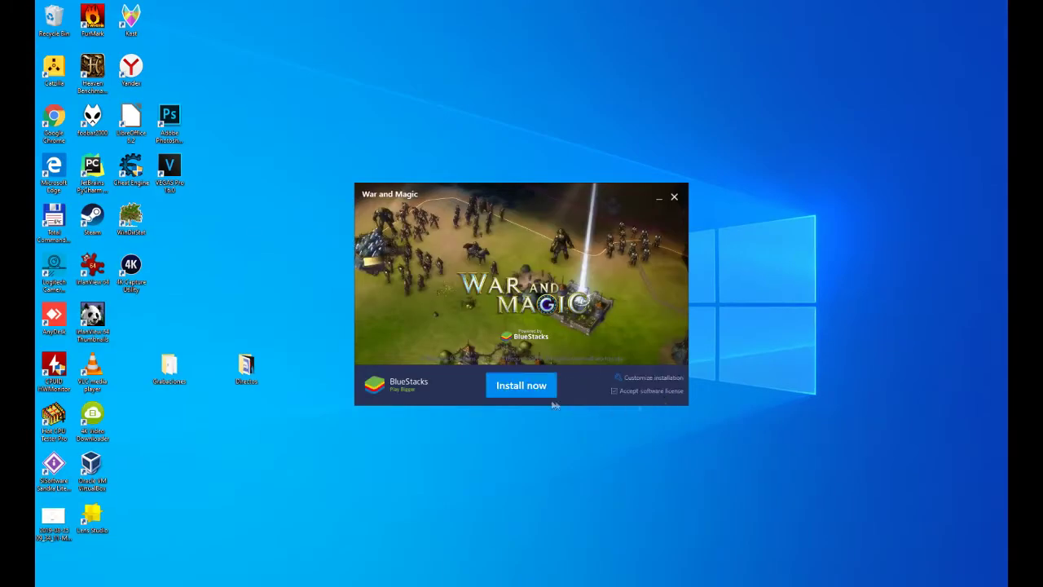
{"action": "left_click", "coordinate": [521, 388]}
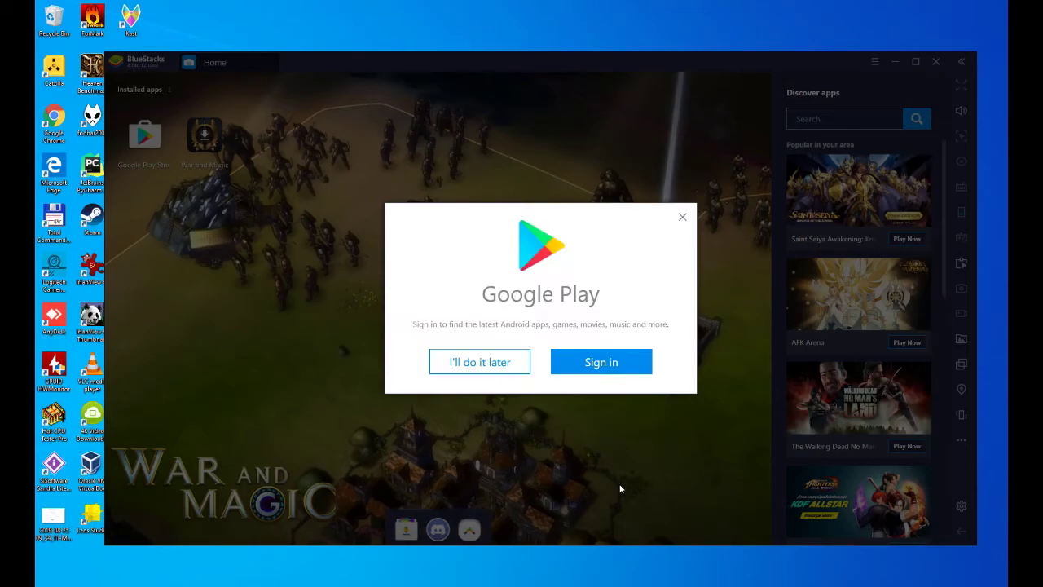
Sign in to Google Play with the Google account's e-mail and agree to the terms of service.
{"action": "left_click", "coordinate": [603, 365]}
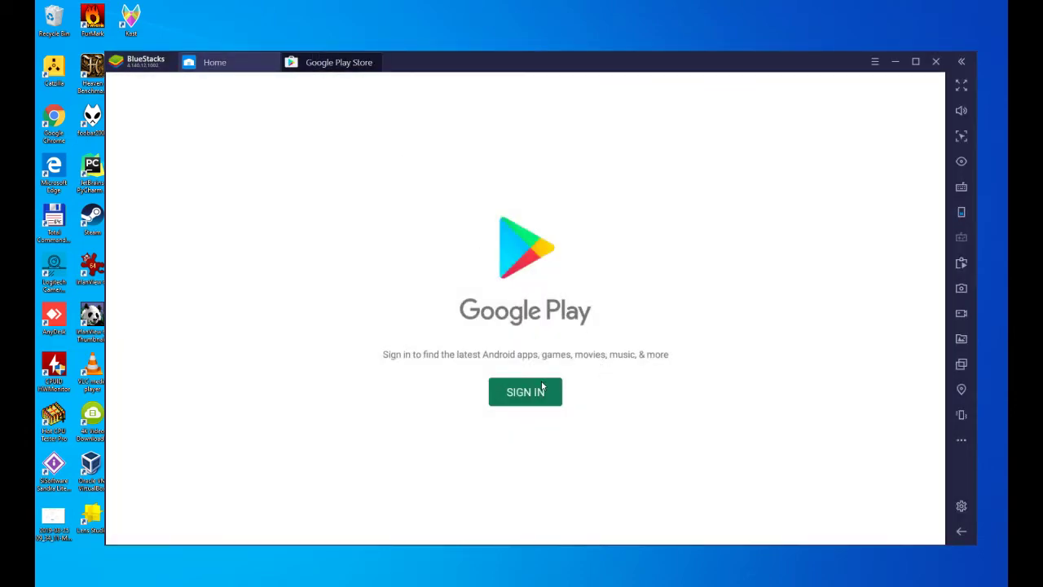
{"action": "left_click", "coordinate": [543, 388]}
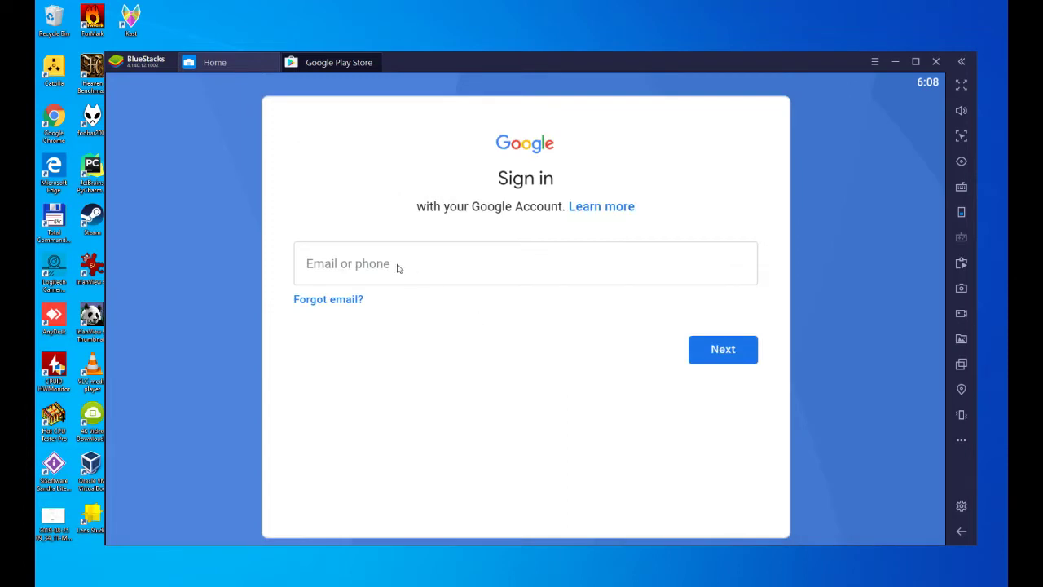
{"action": "left_click", "coordinate": [398, 268]}
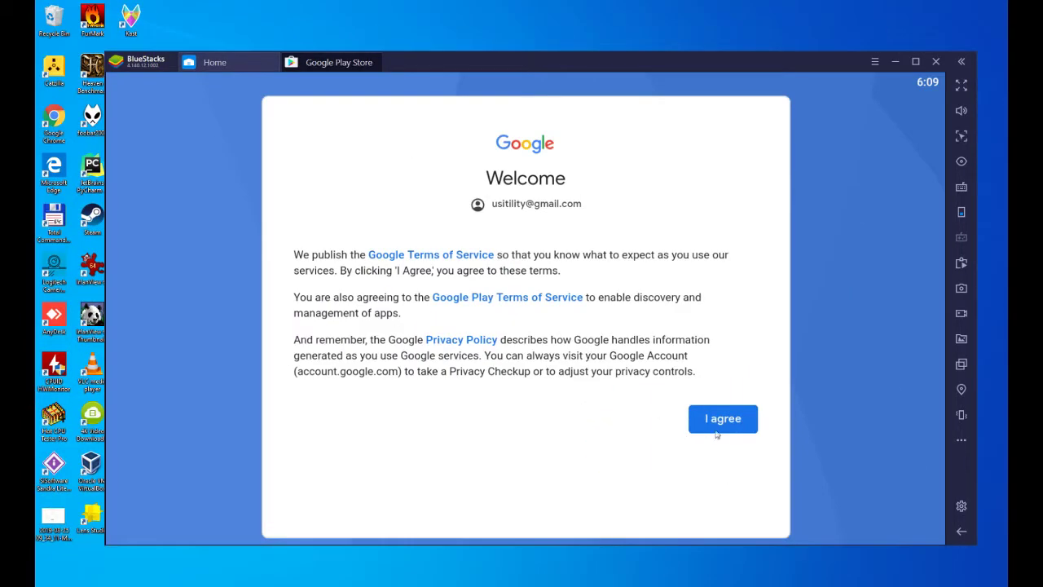
{"action": "left_click", "coordinate": [719, 425]}
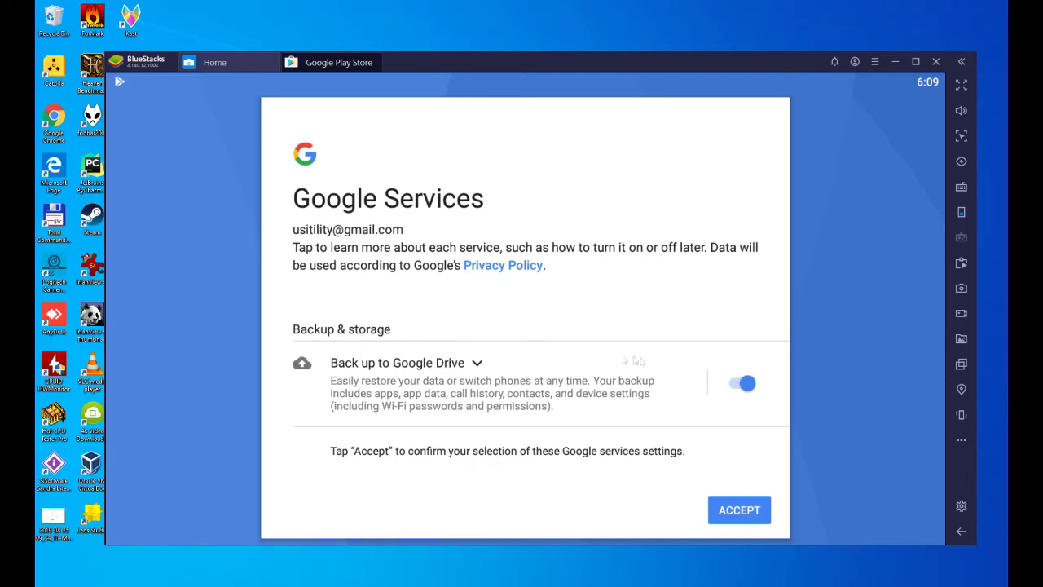
Turn off Back up to Google Drive in the Google services settings and return from the Play Store to the home screen.
{"action": "left_click", "coordinate": [753, 387]}
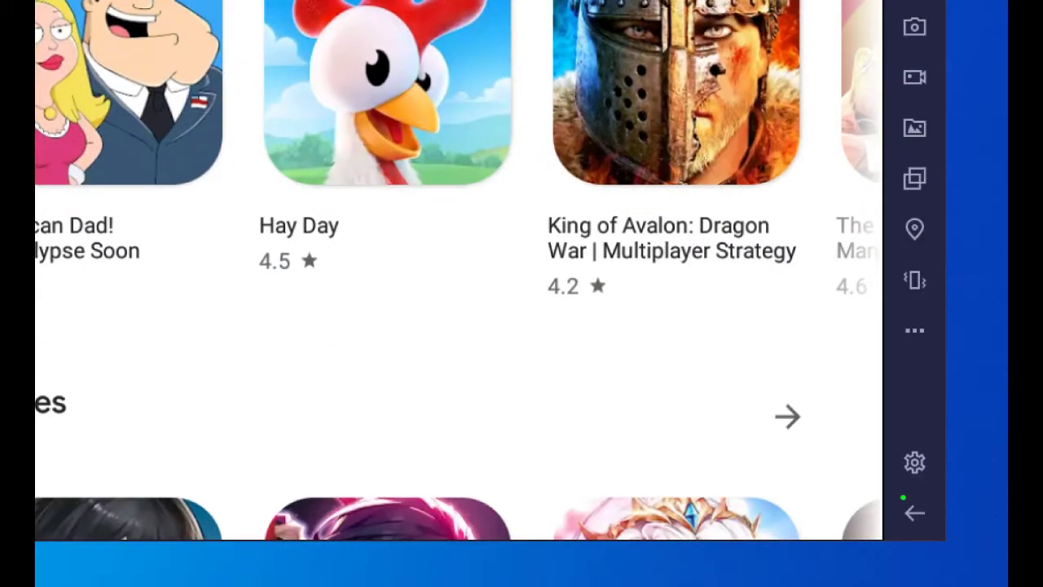
{"action": "left_click_drag", "start_coordinate": [955, 523], "coordinate": [973, 543]}
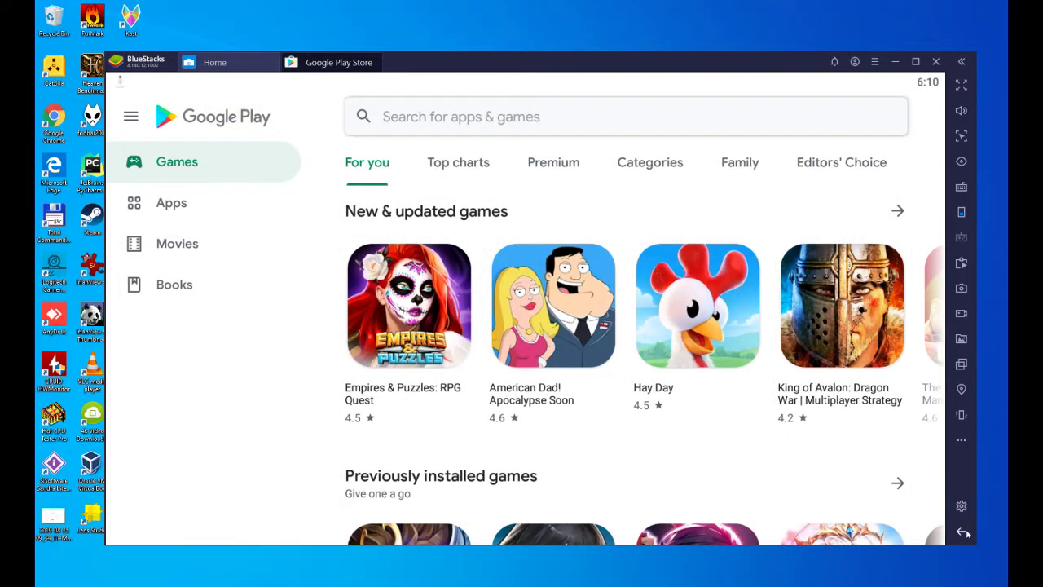
{"action": "left_click", "coordinate": [964, 532]}
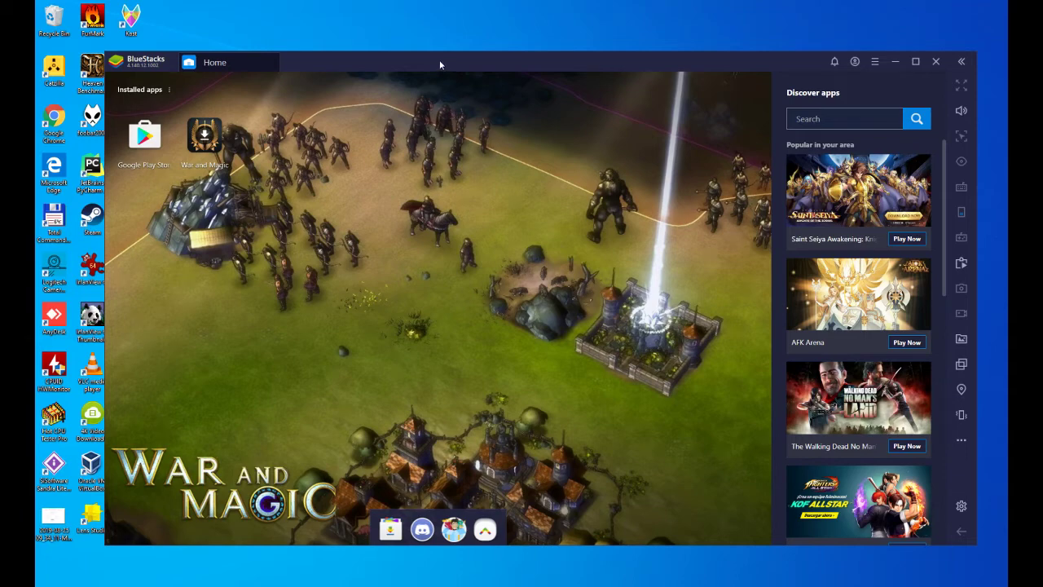
Move the BlueStacks window aside to view the BlueStacks and Multi-Instance desktop shortcuts, and move it back.
{"action": "left_click_drag", "start_coordinate": [439, 59], "coordinate": [538, 62]}
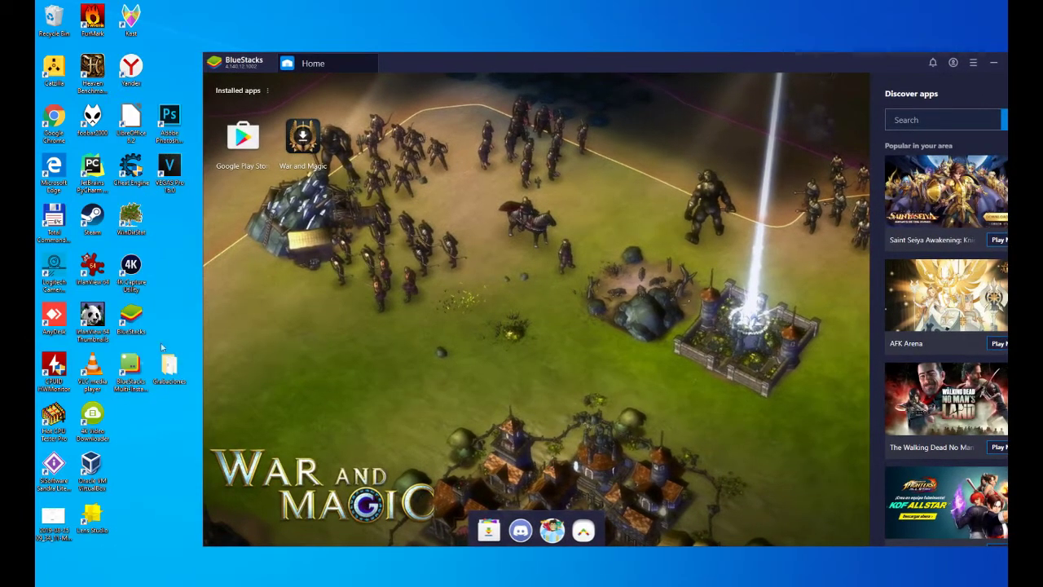
{"action": "left_click", "coordinate": [131, 371]}
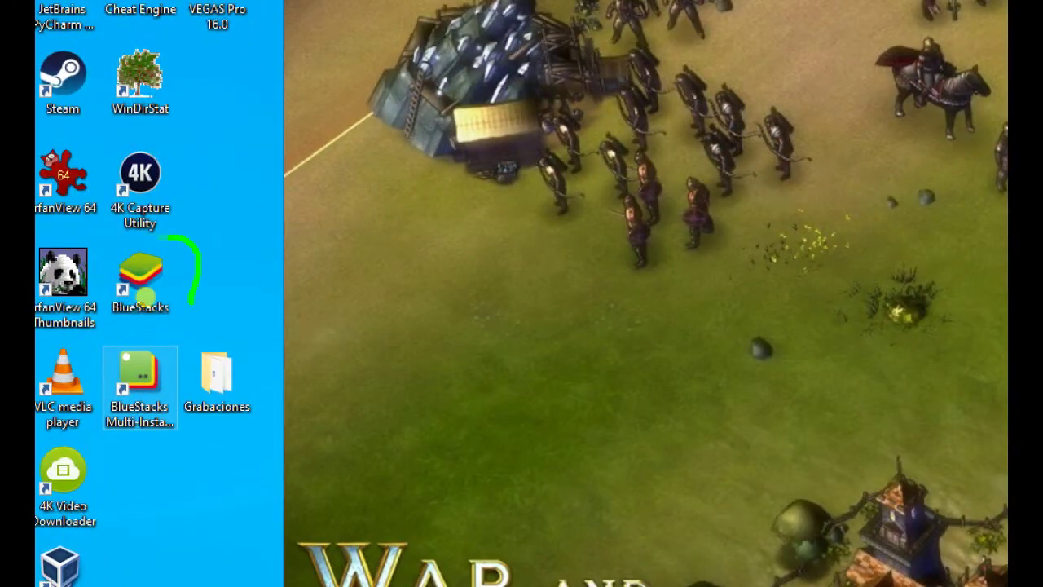
{"action": "mouse_move", "coordinate": [167, 238]}
{"action": "left_mouse_down"}
{"action": "mouse_move", "coordinate": [97, 368]}
{"action": "mouse_move", "coordinate": [199, 351]}
{"action": "mouse_move", "coordinate": [196, 261]}
{"action": "left_mouse_up"}
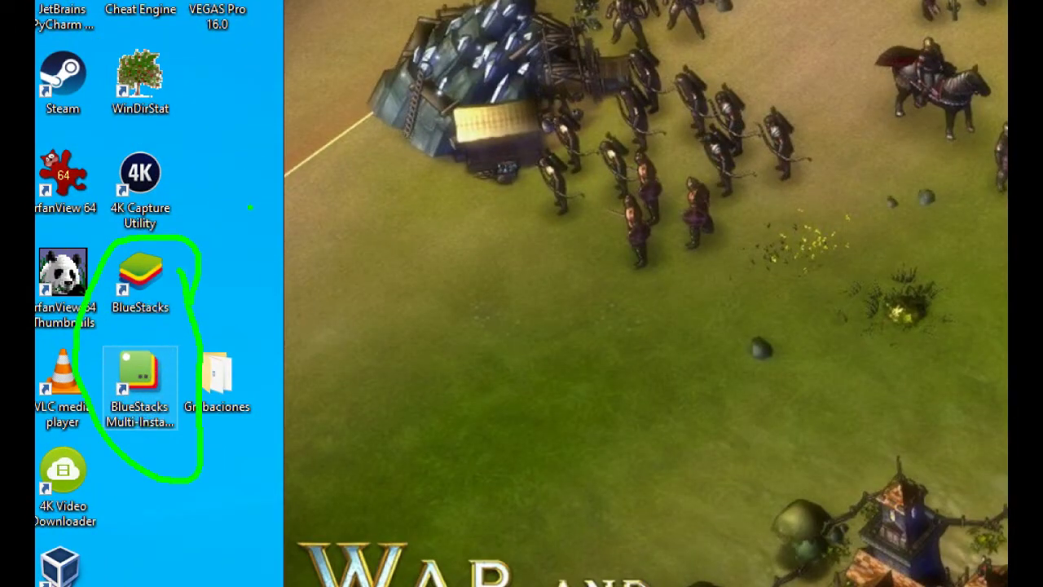
{"action": "left_click_drag", "start_coordinate": [263, 177], "coordinate": [176, 281]}
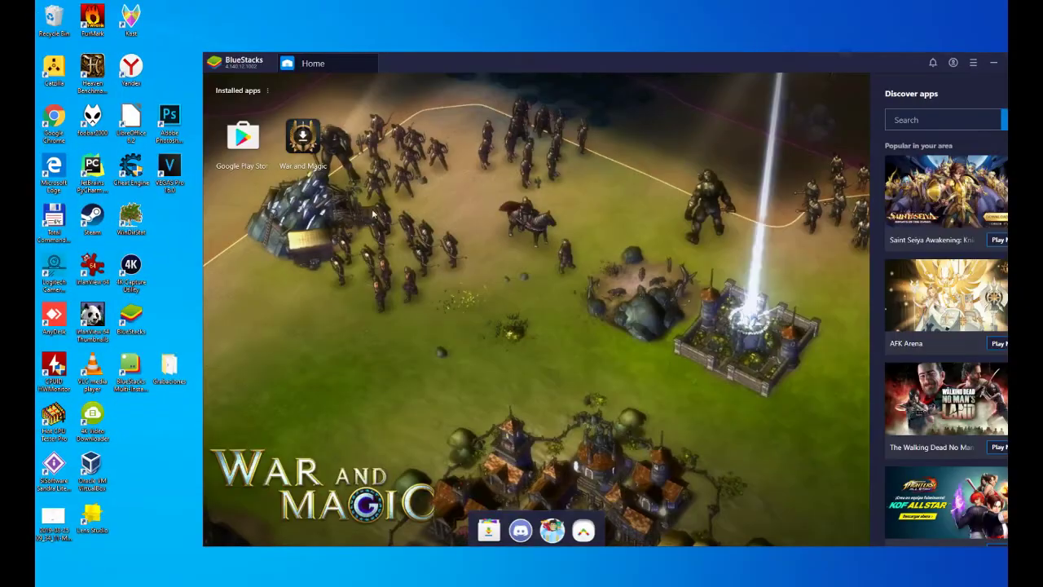
{"action": "left_click_drag", "start_coordinate": [707, 67], "coordinate": [607, 42]}
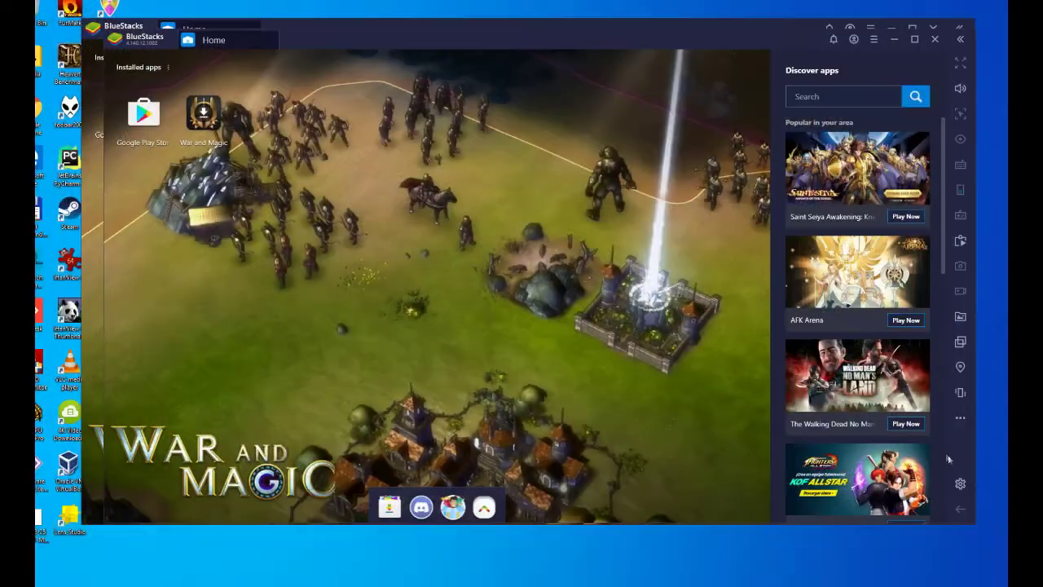
Set the BlueStacks language to español (España) in the preferences and close the settings.
{"action": "left_click", "coordinate": [936, 497]}
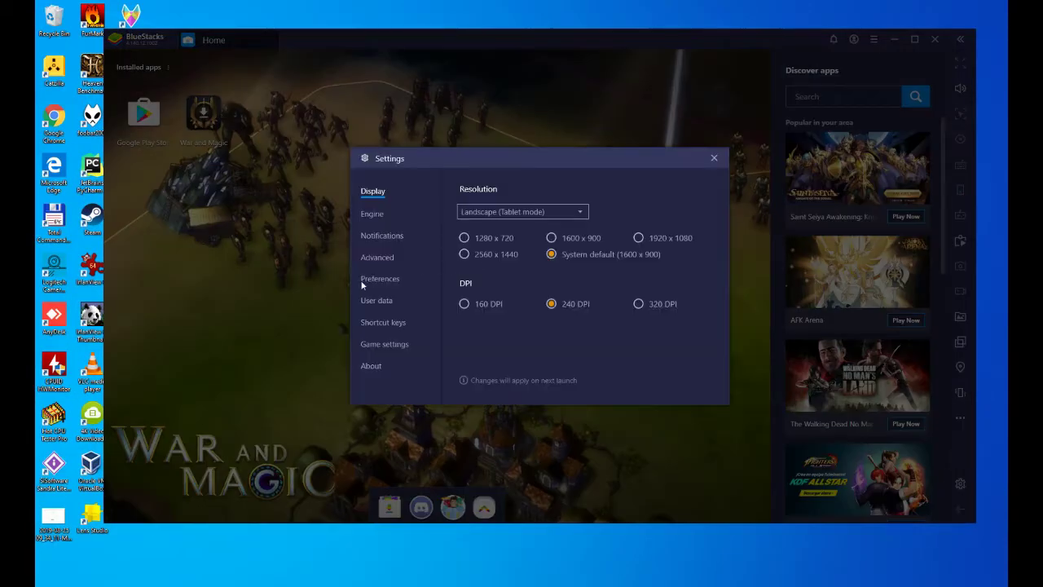
{"action": "left_click", "coordinate": [380, 282]}
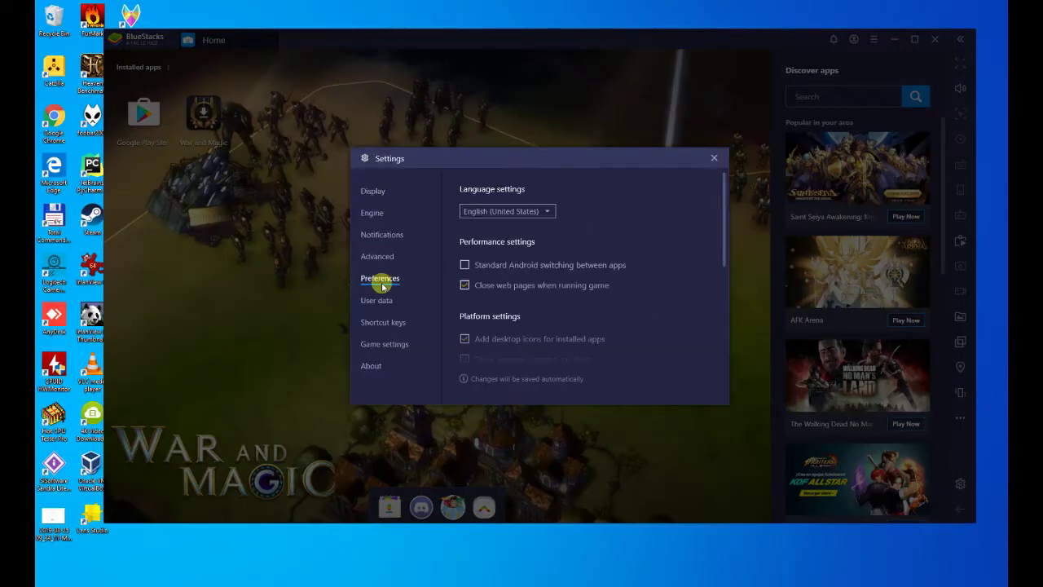
{"action": "left_click", "coordinate": [499, 214]}
{"action": "left_click", "coordinate": [510, 268]}
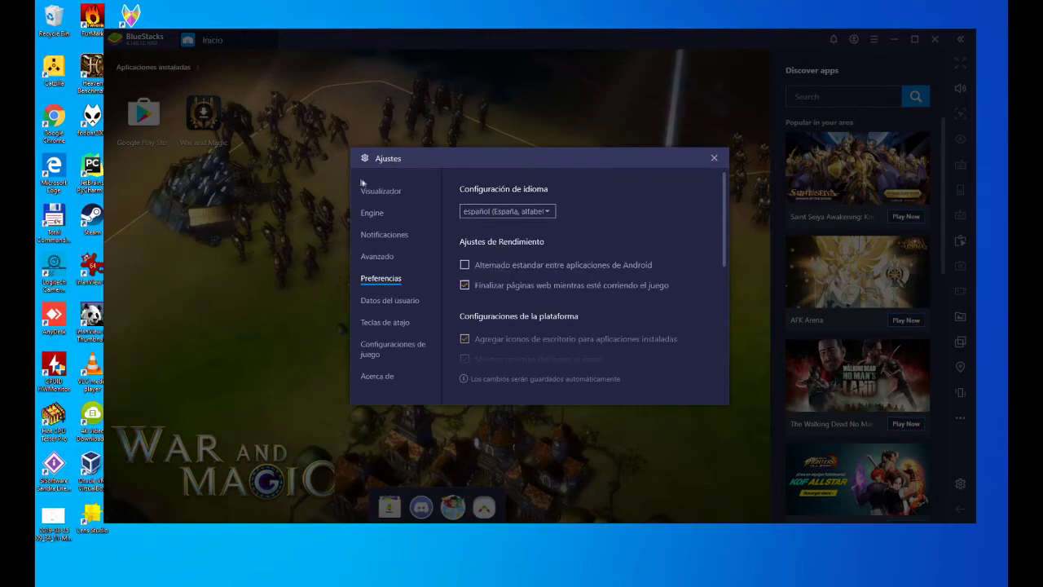
{"action": "left_click", "coordinate": [715, 160]}
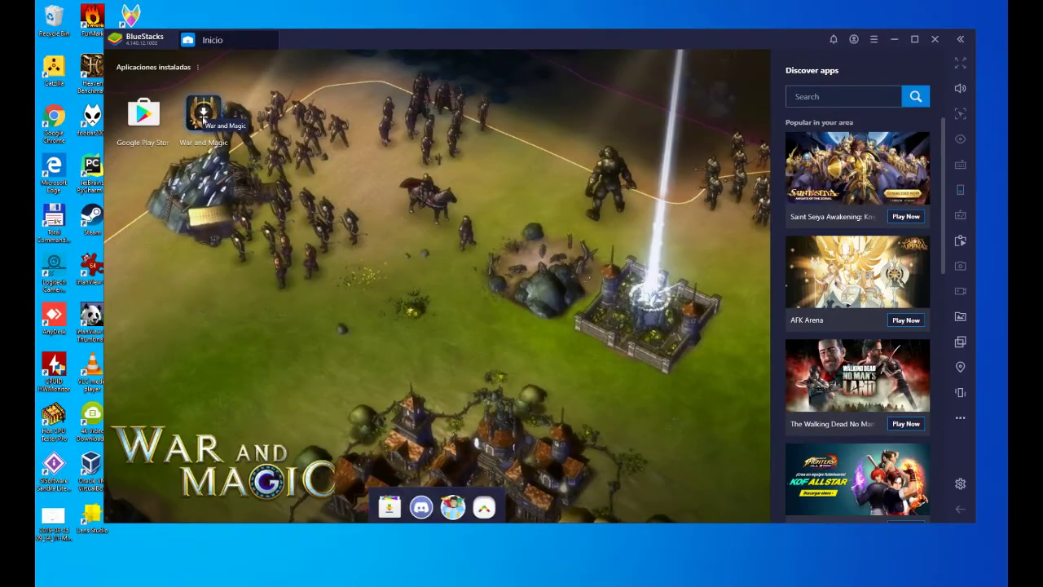
Install War and Magic from its Google Play page, skipping the payment method in the account setup.
{"action": "left_click", "coordinate": [203, 118]}
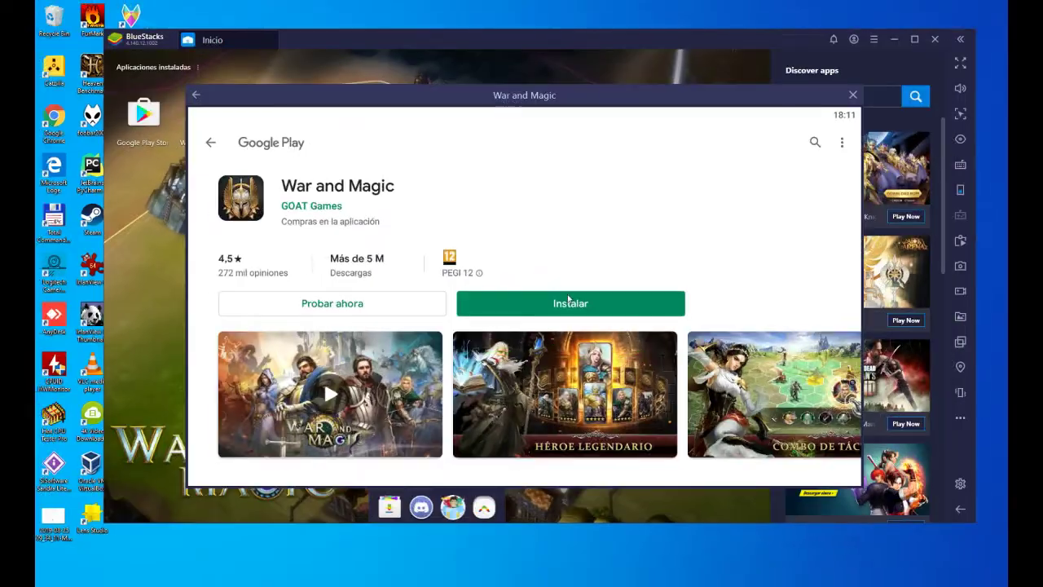
{"action": "left_click", "coordinate": [596, 331]}
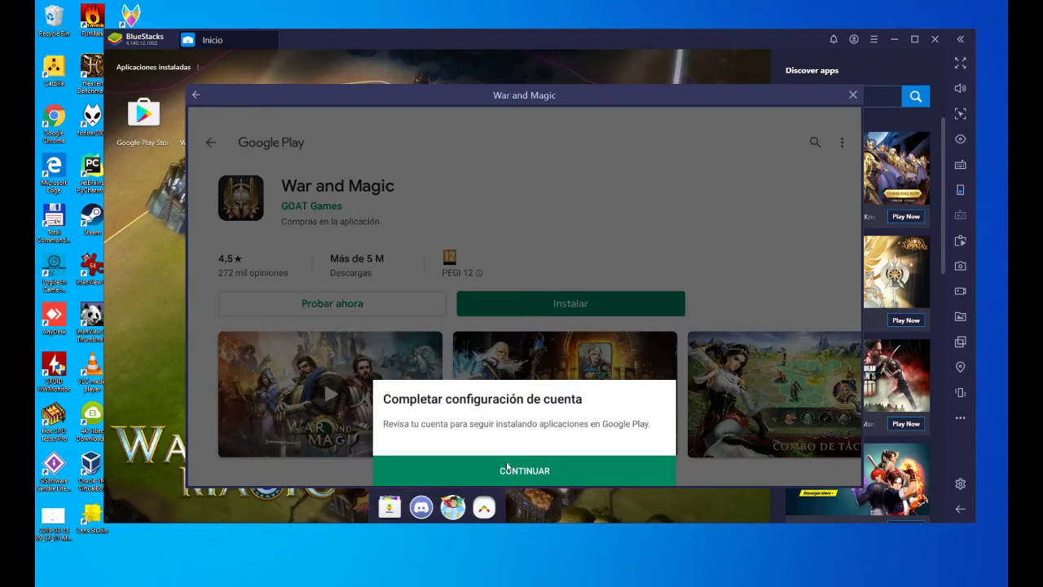
{"action": "left_click", "coordinate": [495, 477]}
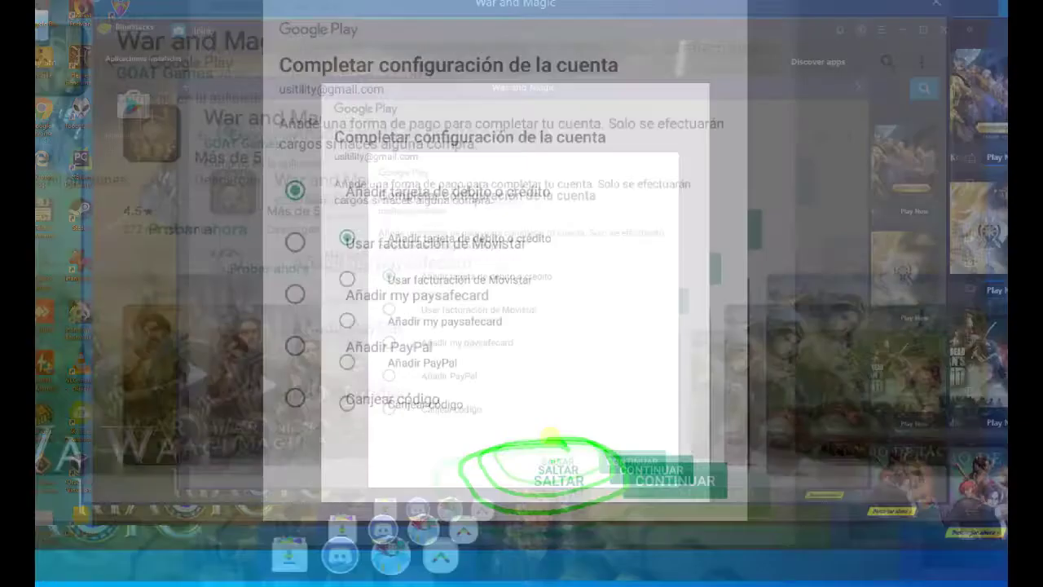
{"action": "left_click", "coordinate": [559, 460]}
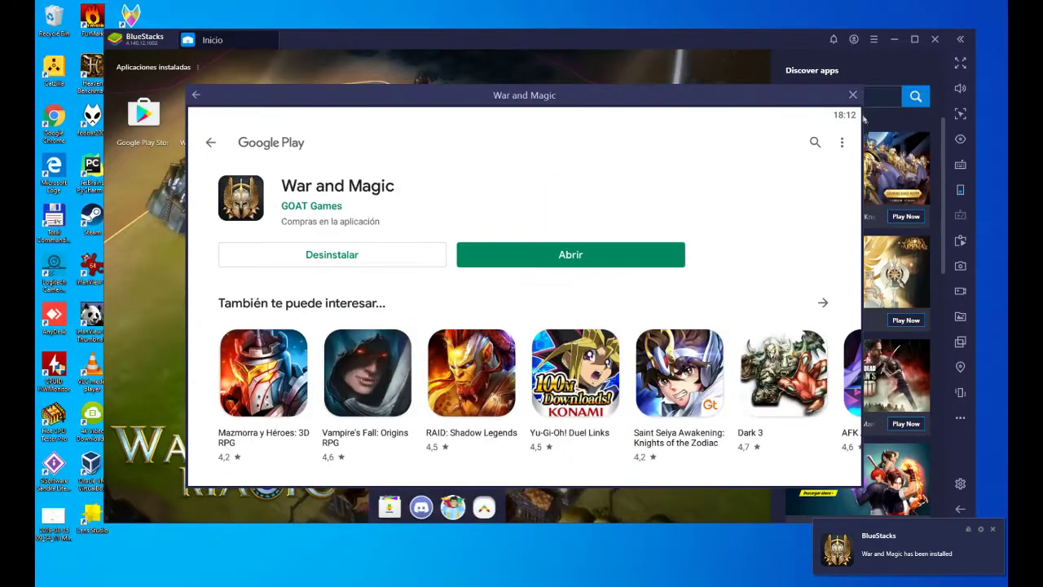
Close the War and Magic store page, then move the BlueStacks window aside to view the game's desktop shortcut and move it back.
{"action": "left_click", "coordinate": [852, 95]}
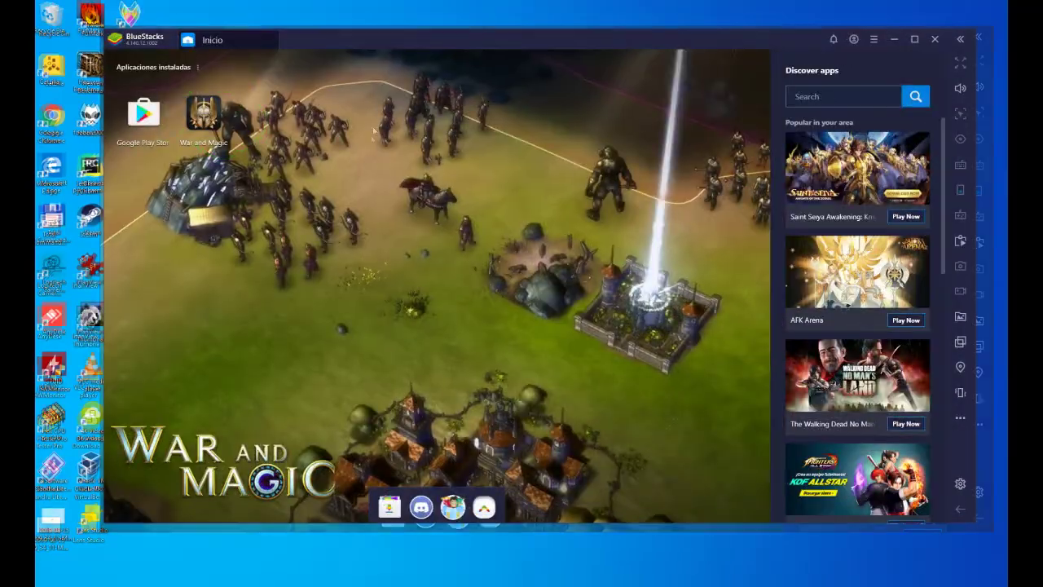
{"action": "left_click_drag", "start_coordinate": [373, 42], "coordinate": [466, 39]}
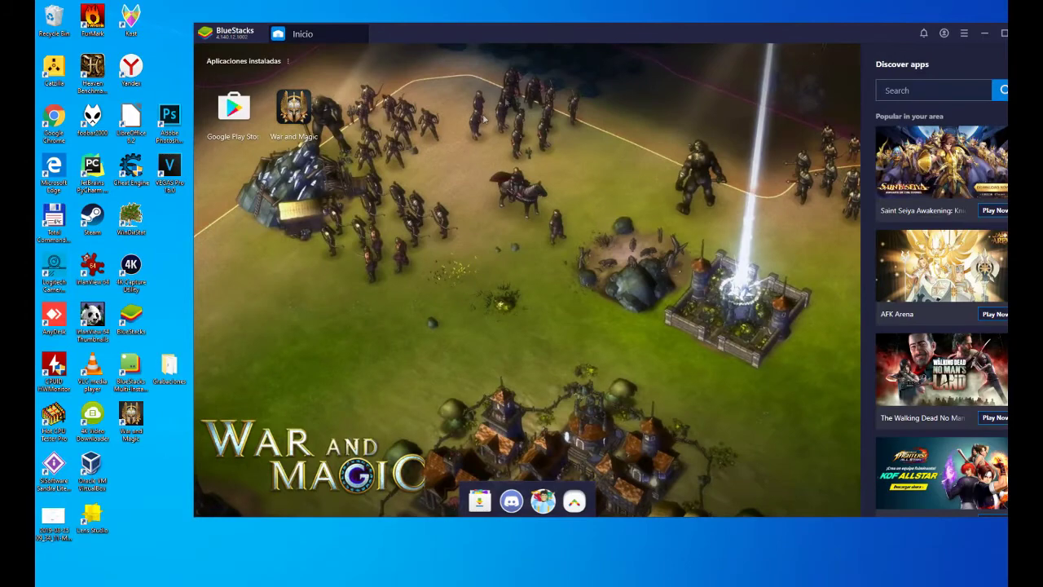
{"action": "left_click_drag", "start_coordinate": [633, 28], "coordinate": [539, 44]}
Launch War and Magic from the installed apps and review its game controls window, leaving it closed.
{"action": "left_click", "coordinate": [205, 115]}
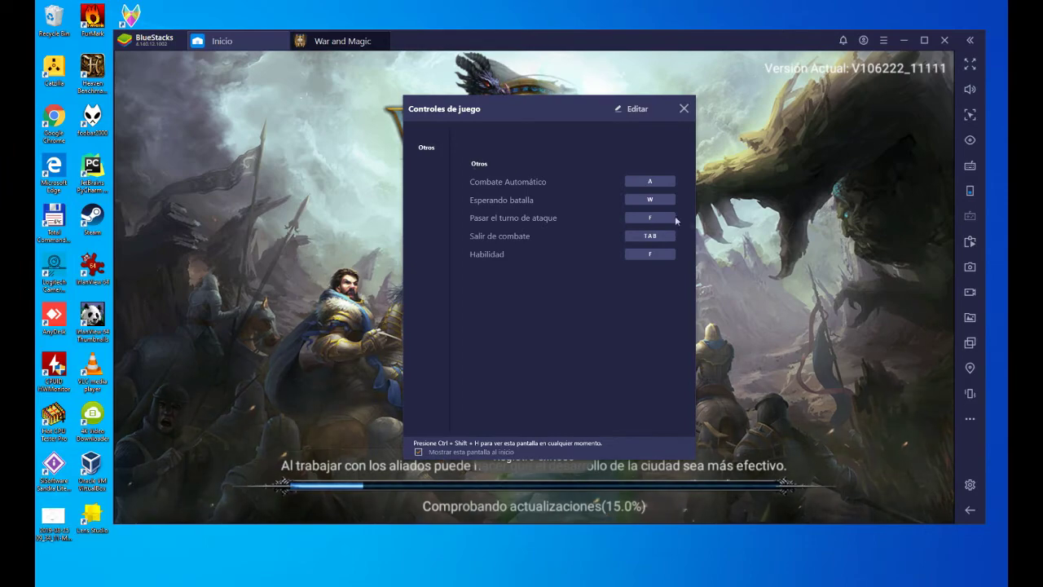
{"action": "left_click", "coordinate": [684, 109]}
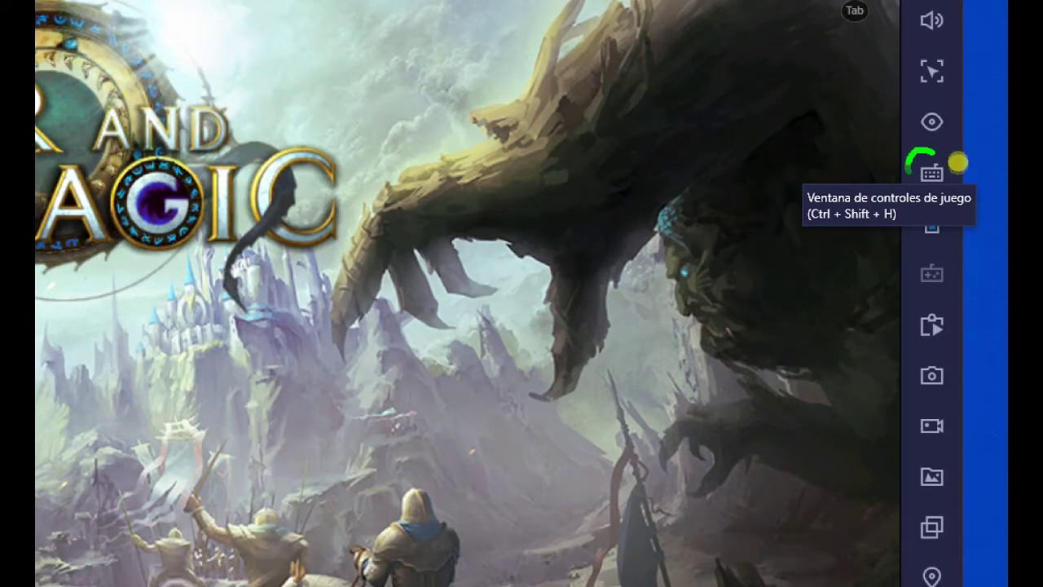
{"action": "left_click", "coordinate": [931, 170]}
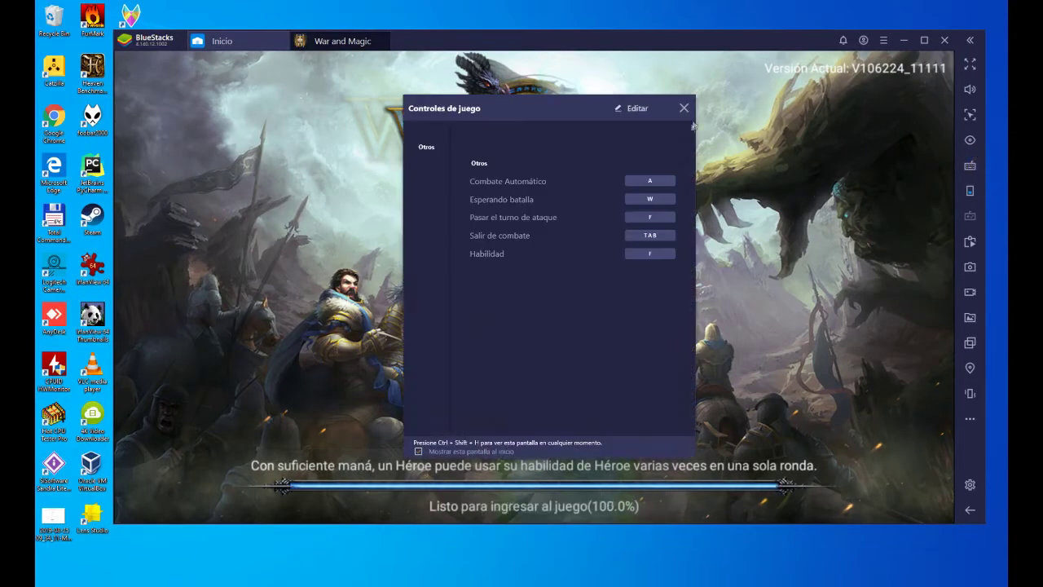
{"action": "left_click", "coordinate": [684, 107]}
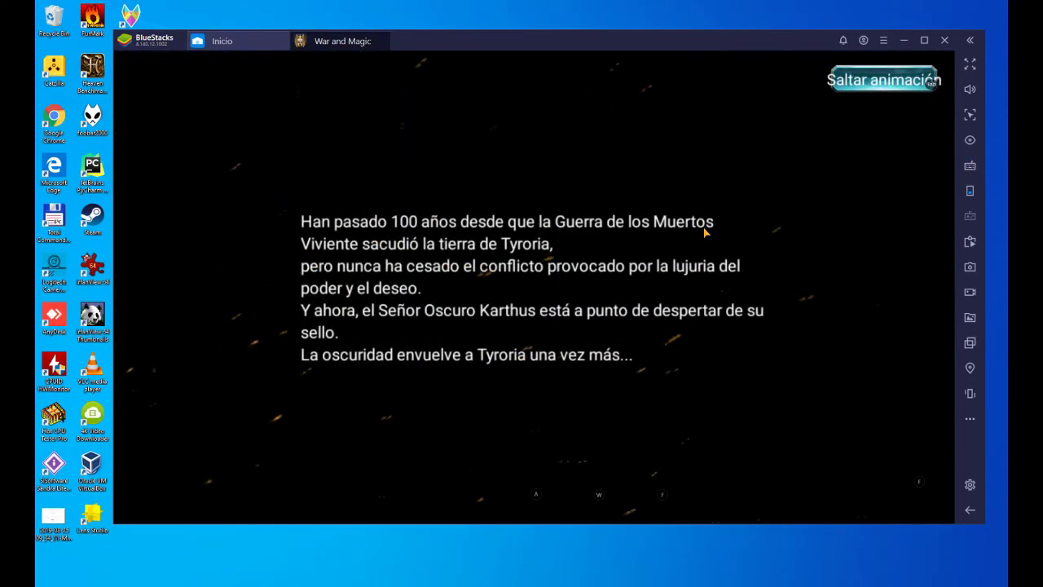
Skip the intro animation and try the maximized and full-screen views, returning to the windowed view.
{"action": "left_click", "coordinate": [897, 79]}
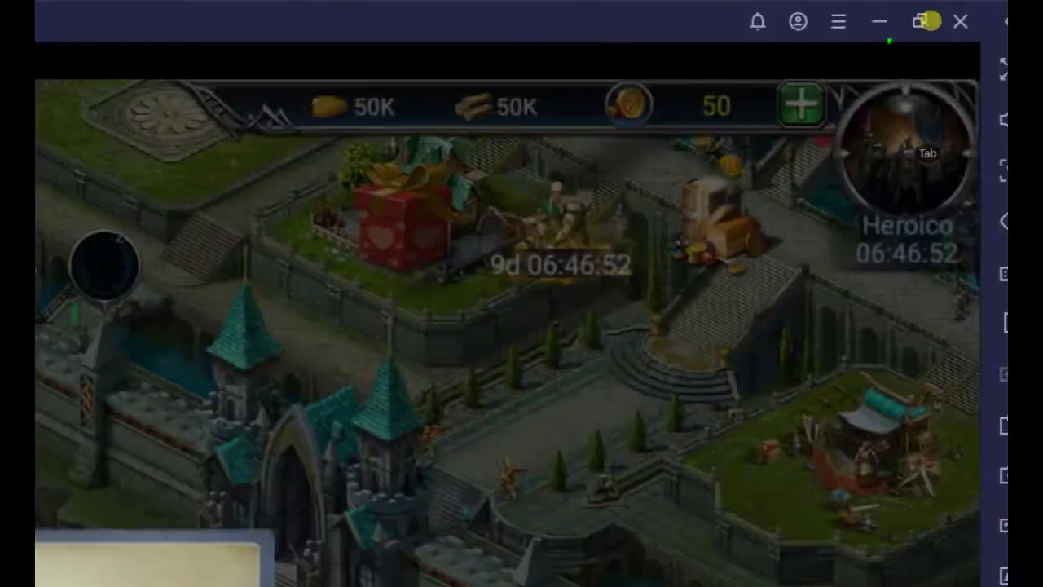
{"action": "left_click", "coordinate": [924, 40]}
{"action": "left_click", "coordinate": [947, 10]}
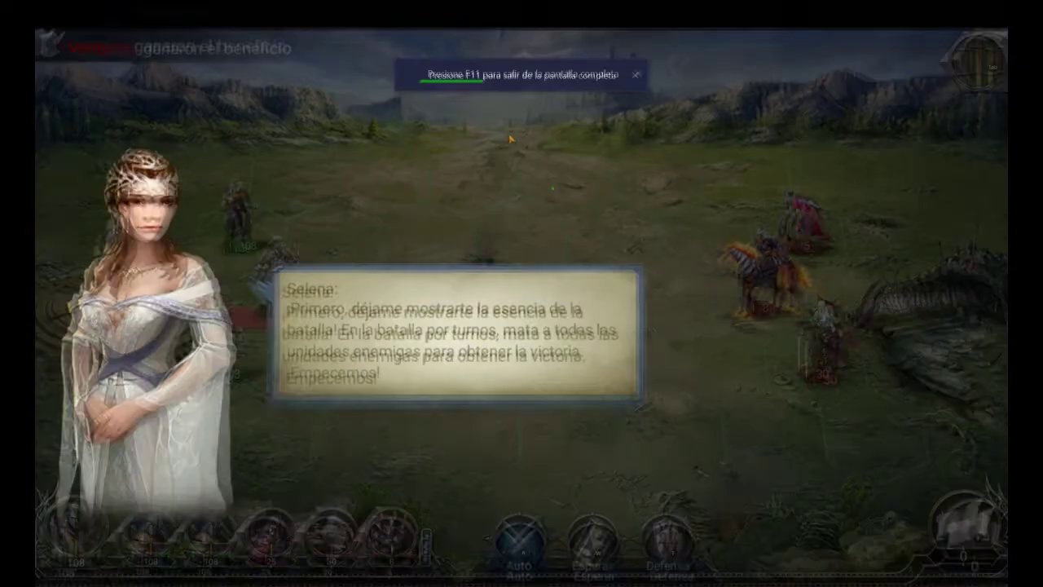
{"action": "key", "text": "F11"}
Advance Selena's battle tutorial messages and move the active unit to a green hexagon near the middle of the battlefield.
{"action": "left_click", "coordinate": [680, 249]}
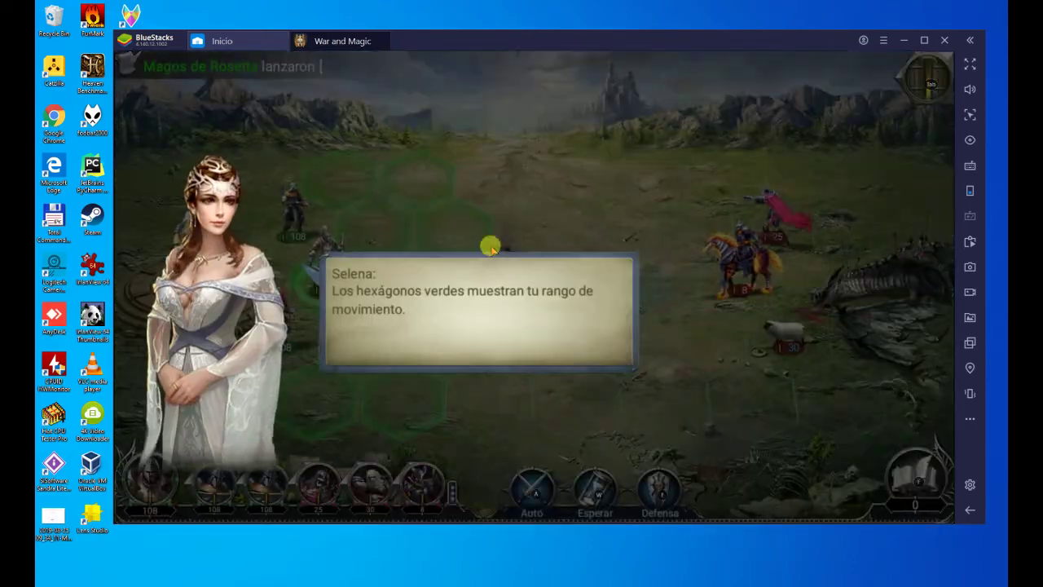
{"action": "left_click", "coordinate": [503, 224]}
{"action": "left_click", "coordinate": [463, 261]}
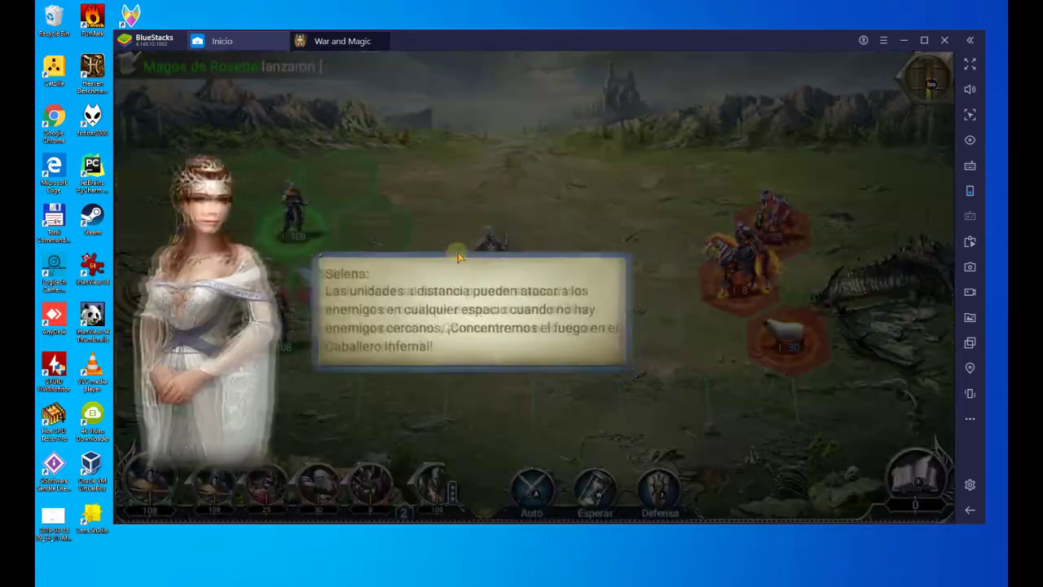
{"action": "left_click", "coordinate": [459, 257]}
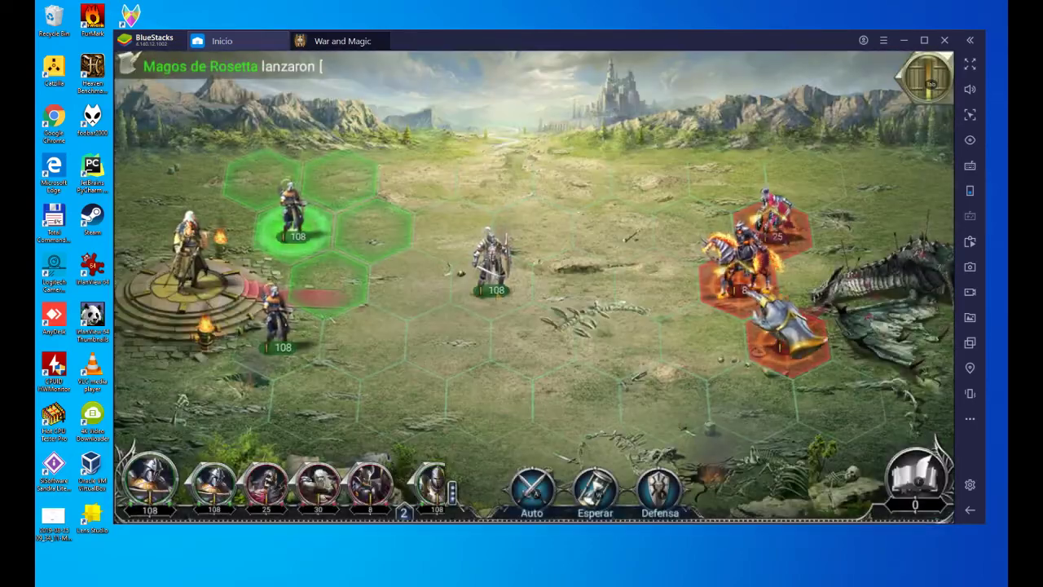